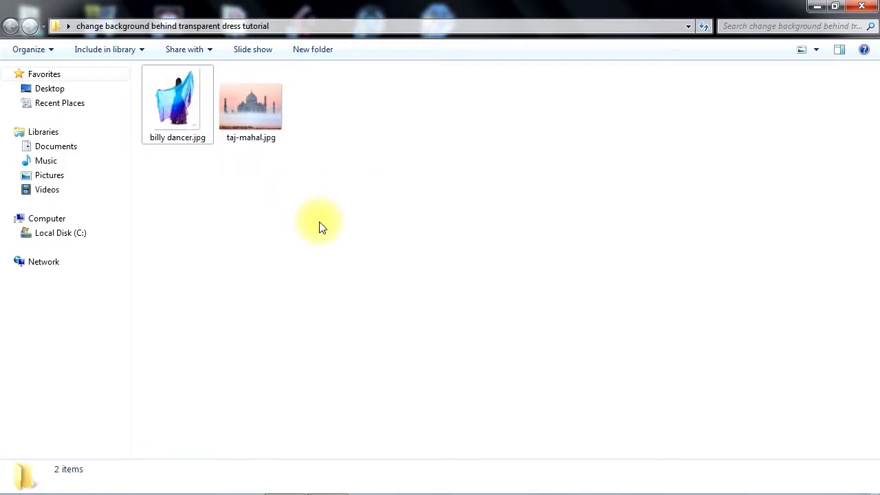
Open billy dancer.jpg in Photoshop and convert its locked Background into the editable Layer 0.
click(167, 109)
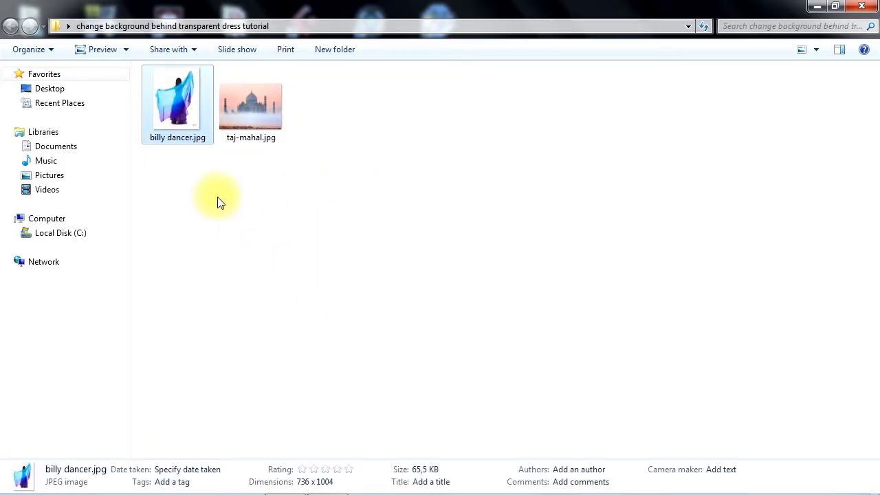
drag(170, 99, 374, 337)
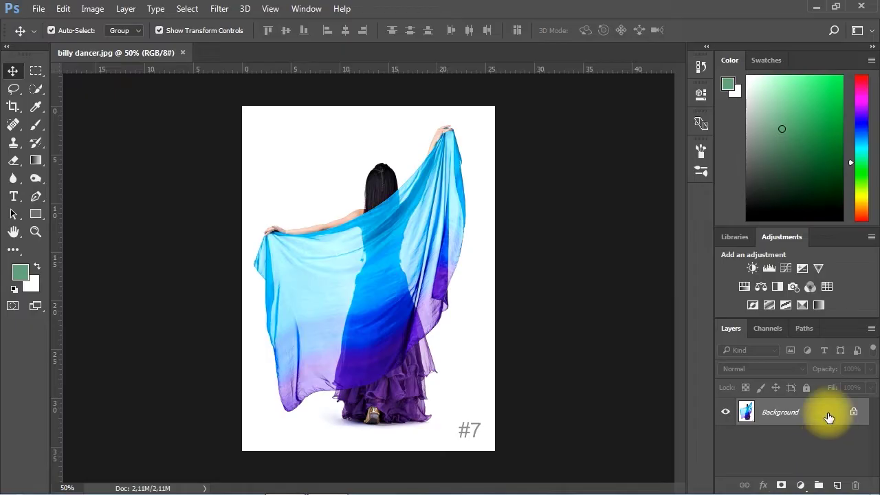
double_click(828, 417)
click(557, 223)
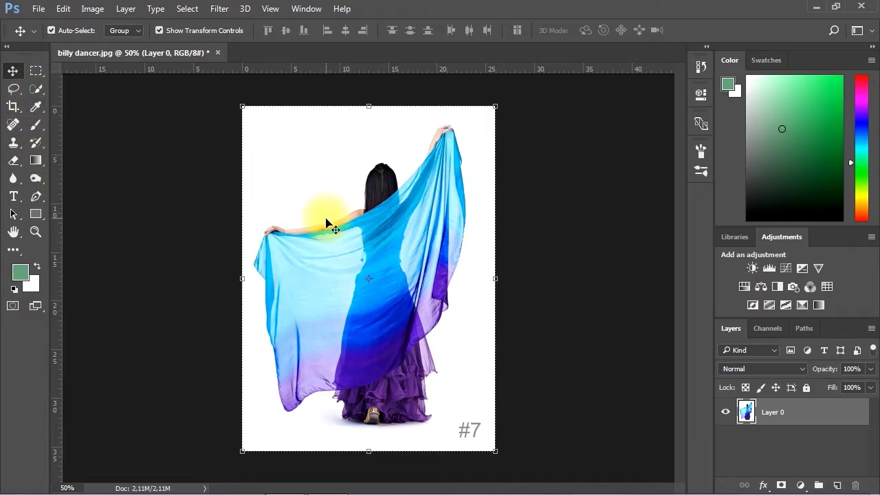
Select the white background all around the dancer, down to the skirt hem, with the Quick Selection tool.
ctrl+click(397, 260)
drag(409, 277, 399, 280)
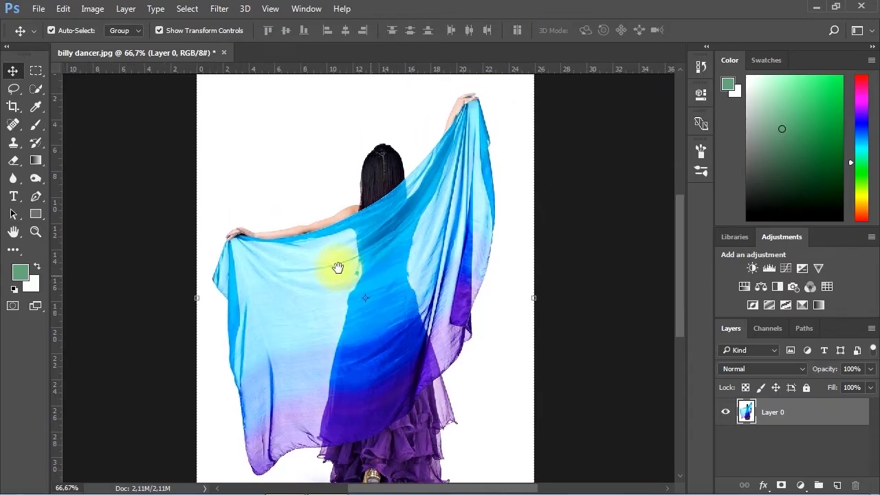
click(39, 89)
click(87, 89)
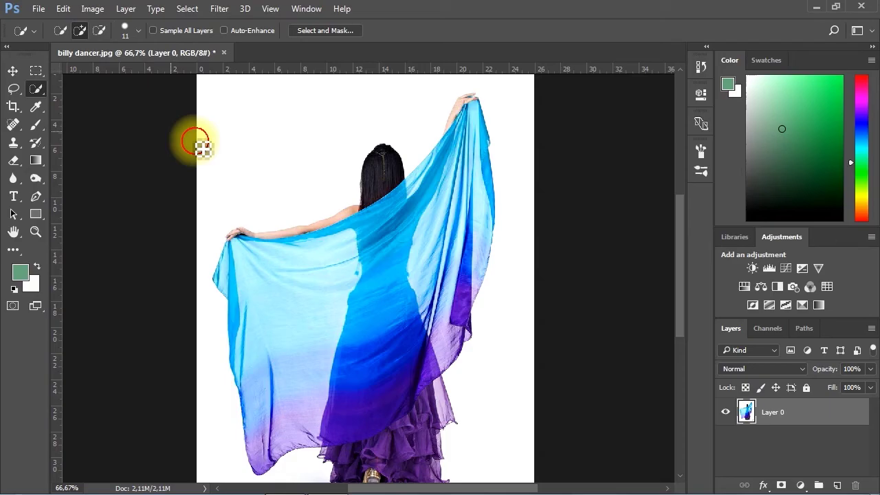
mouse_move(318, 196)
mouse_down()
mouse_move(288, 201)
mouse_move(285, 212)
mouse_move(234, 204)
mouse_move(207, 291)
mouse_move(223, 408)
mouse_move(294, 430)
mouse_move(300, 360)
mouse_move(276, 264)
mouse_move(203, 288)
mouse_move(220, 334)
mouse_up()
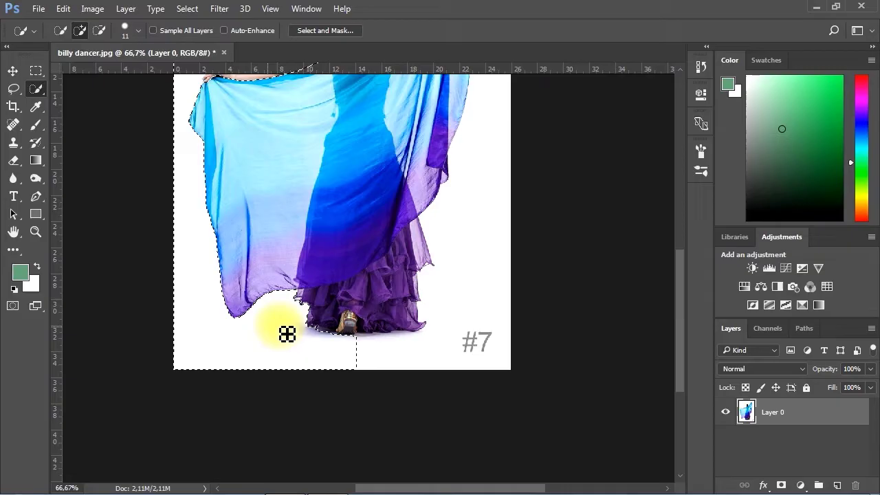
mouse_move(288, 334)
mouse_down()
mouse_move(344, 358)
mouse_move(389, 353)
mouse_up()
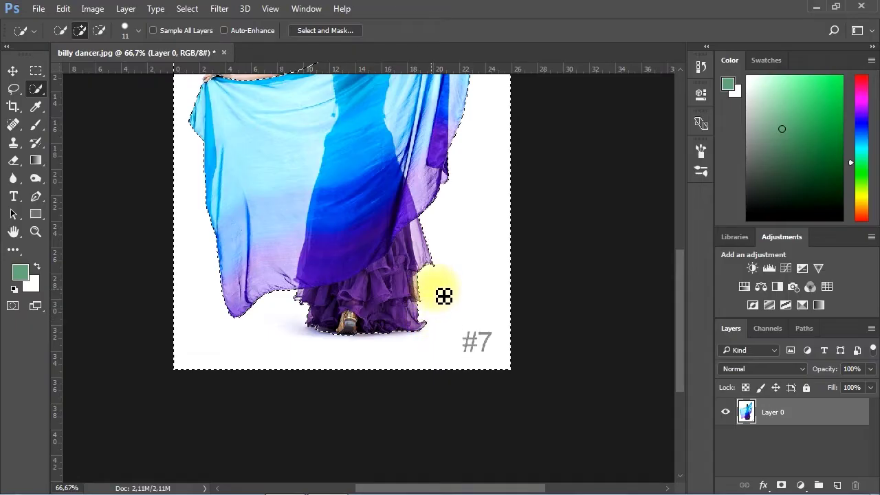
mouse_move(444, 296)
mouse_down()
mouse_move(402, 338)
mouse_move(401, 375)
mouse_move(392, 185)
mouse_move(381, 187)
mouse_move(427, 218)
mouse_up()
Refine the background selection around the dancer's raised hand and arm so that they are excluded.
ctrl+click(392, 185)
ctrl+click(383, 192)
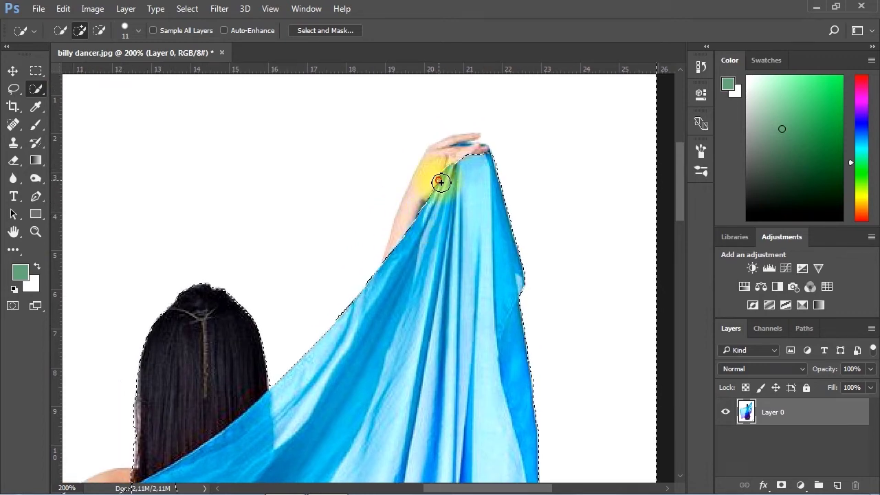
click(441, 183)
drag(453, 199, 451, 184)
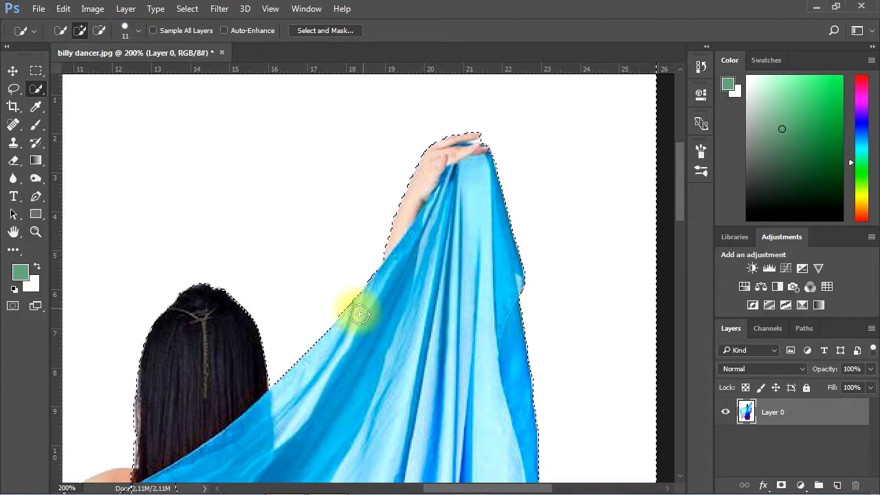
Correct the background selection along the hair and veil edge and subtract the dancer's outstretched arm from it.
drag(353, 305, 410, 221)
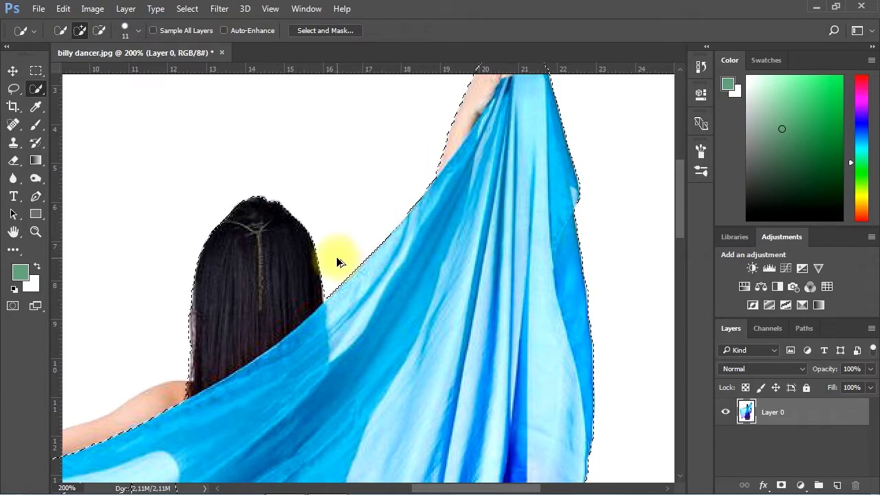
alt+click(297, 258)
drag(269, 334, 385, 256)
click(384, 244)
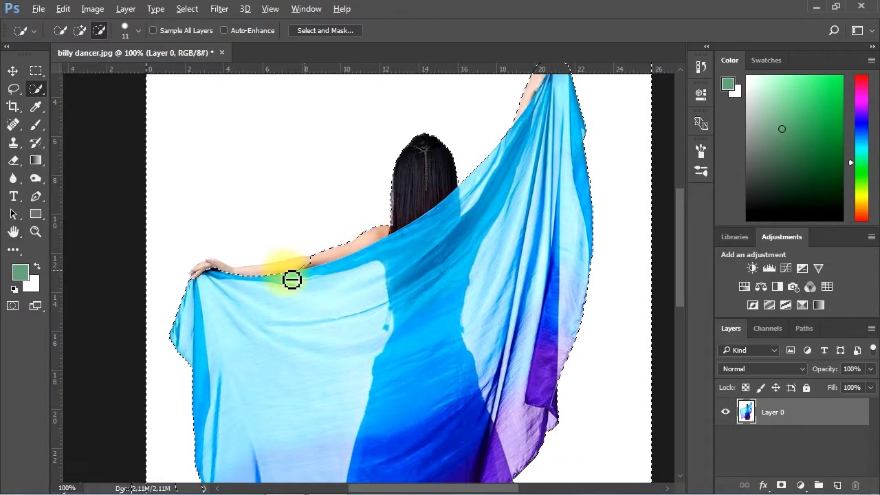
click(249, 289)
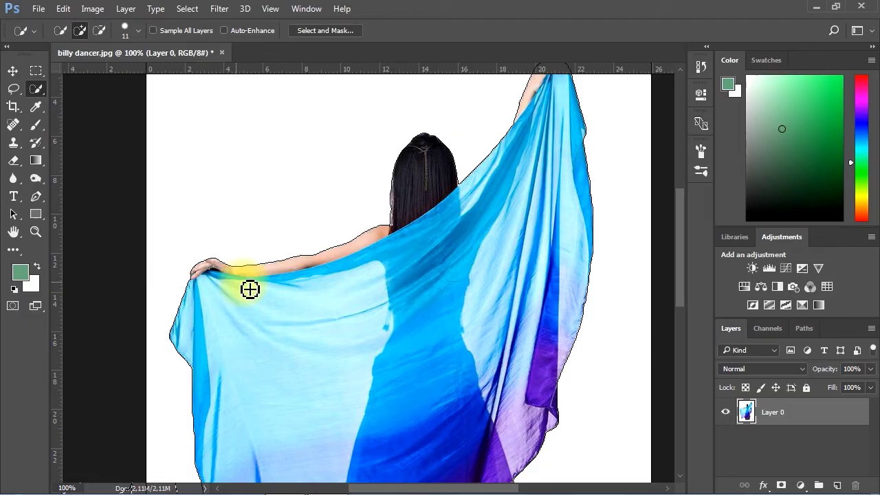
Delete the selected white background from Layer 0 and clear the selection.
ctrl+alt+click(276, 286)
ctrl+alt+click(342, 282)
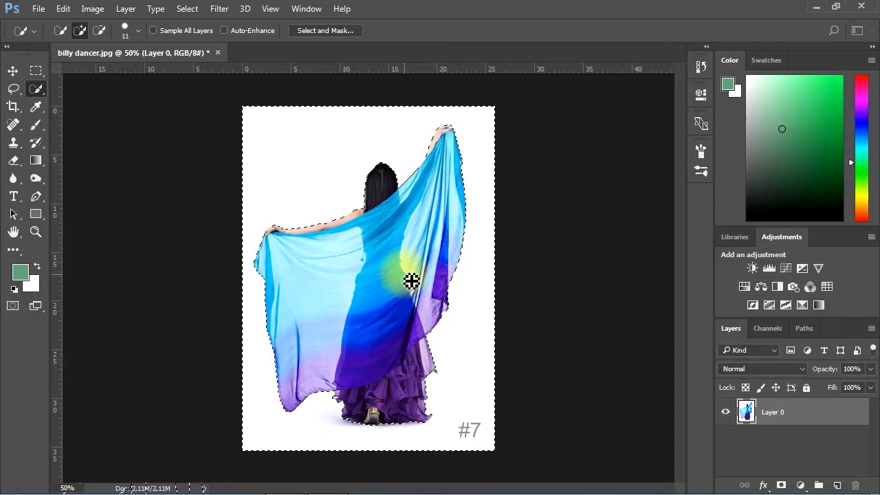
drag(409, 279, 406, 276)
key(Delete)
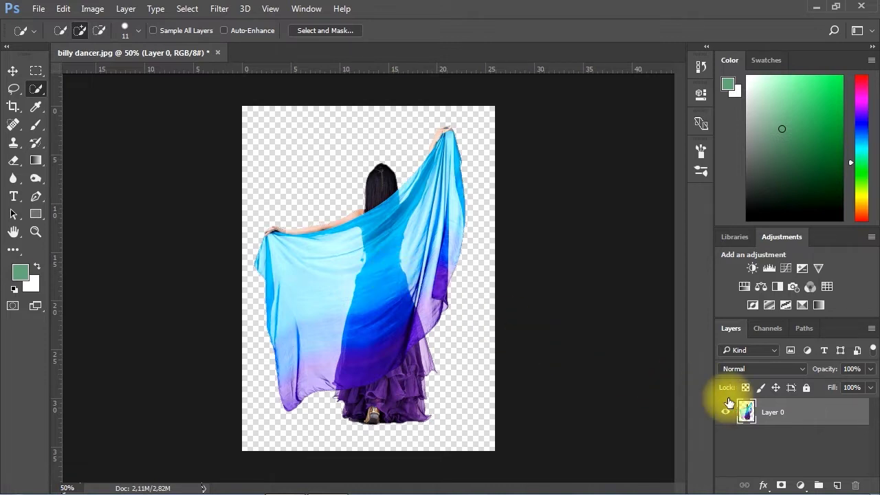
Quick-select the large see-through part of the veil hanging beneath the dancer's outstretched arm.
ctrl+click(367, 270)
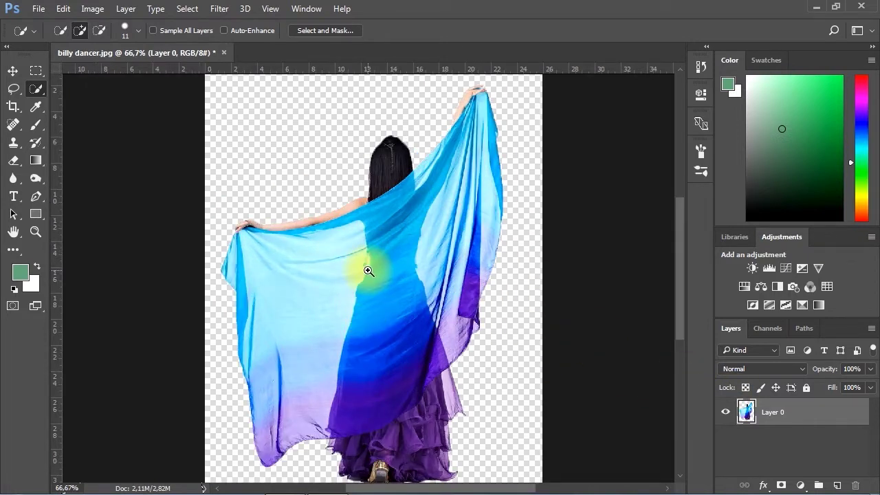
ctrl+click(353, 264)
drag(405, 295, 379, 202)
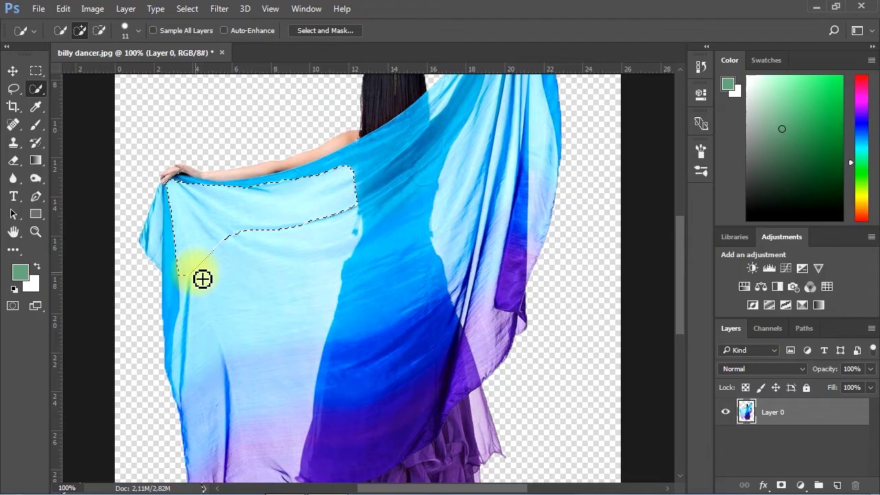
click(167, 232)
Add the sheer ruffles along both outer edges of the skirt to the selection, leaving out the opaque fabric.
drag(272, 319, 273, 181)
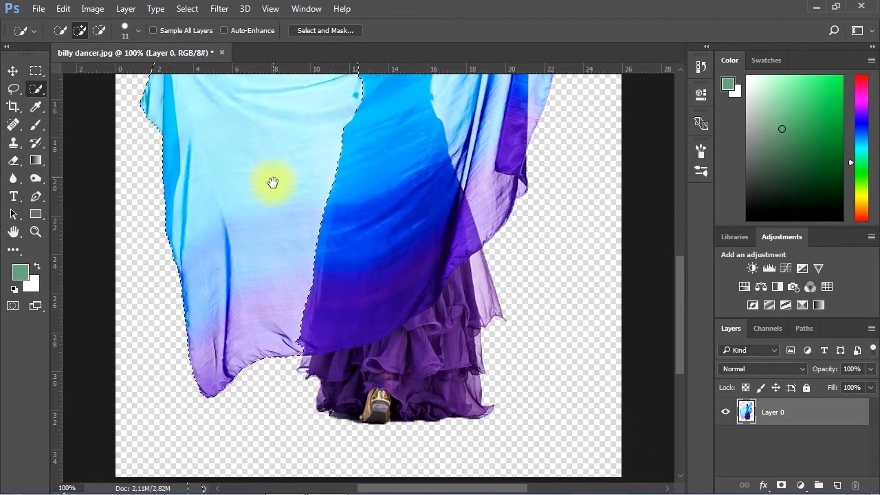
scroll(320, 371, up, 1)
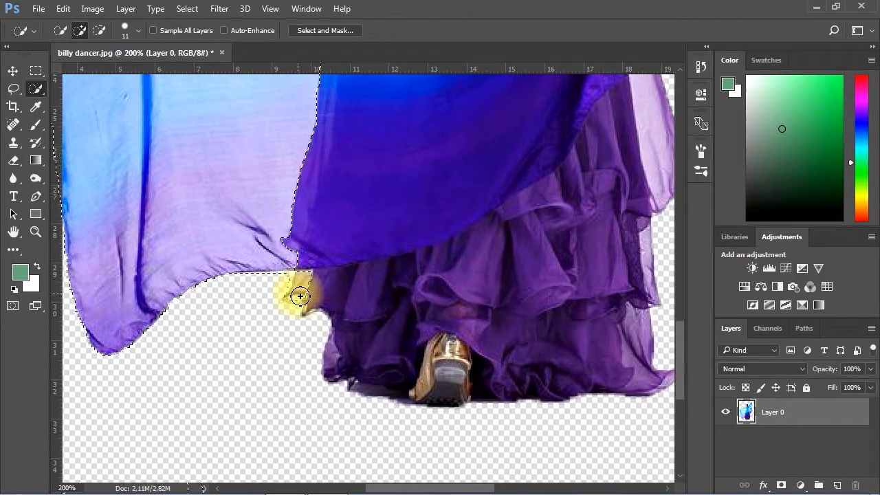
key(alt)
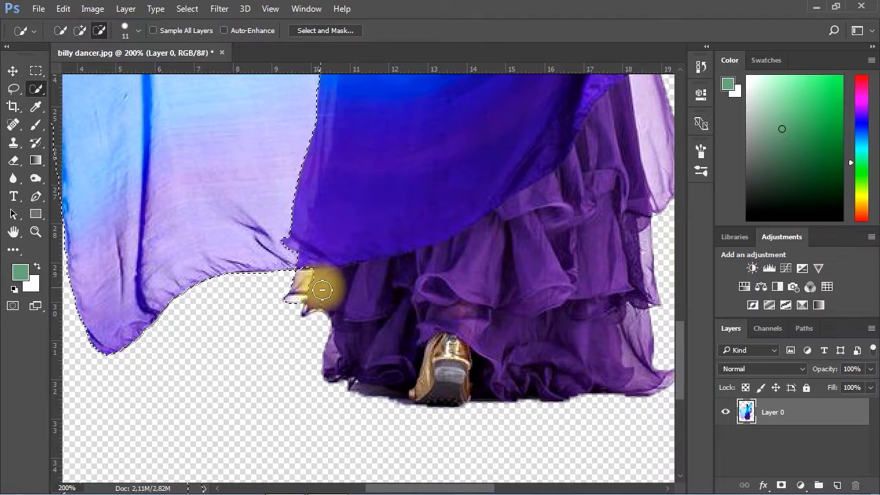
scroll(320, 266, down, 2)
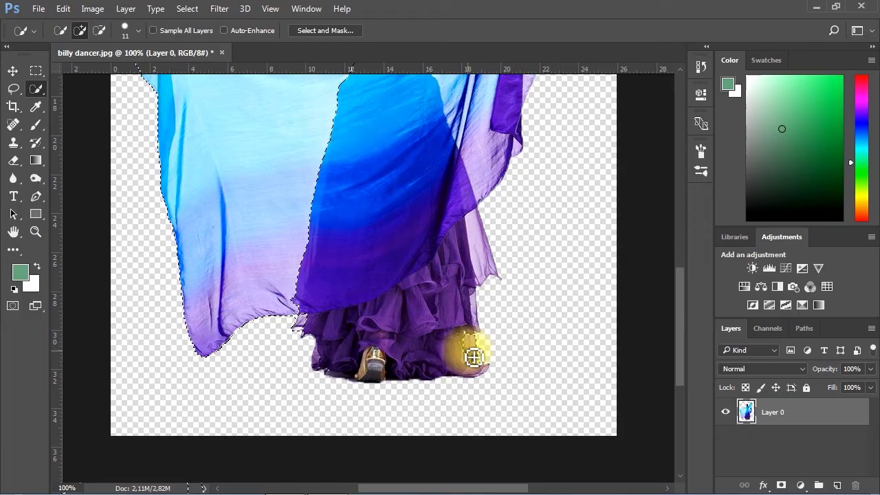
mouse_move(473, 366)
mouse_down()
mouse_move(489, 330)
mouse_move(477, 314)
mouse_move(470, 321)
mouse_up()
ctrl+click(470, 321)
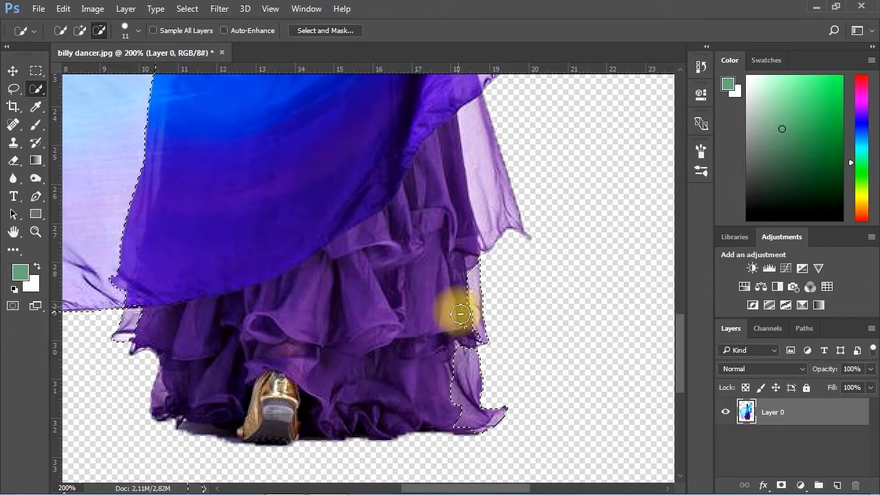
mouse_move(456, 261)
mouse_down()
mouse_move(444, 328)
mouse_move(481, 312)
mouse_move(432, 295)
mouse_move(438, 262)
mouse_move(417, 243)
mouse_move(422, 295)
mouse_move(444, 229)
mouse_move(405, 228)
mouse_up()
Add the see-through veil areas below the raised hand and beside the hair to the selection, excluding the dark folded strip.
scroll(468, 295, up, 2)
scroll(432, 324, down, 2)
scroll(442, 230, up, 5)
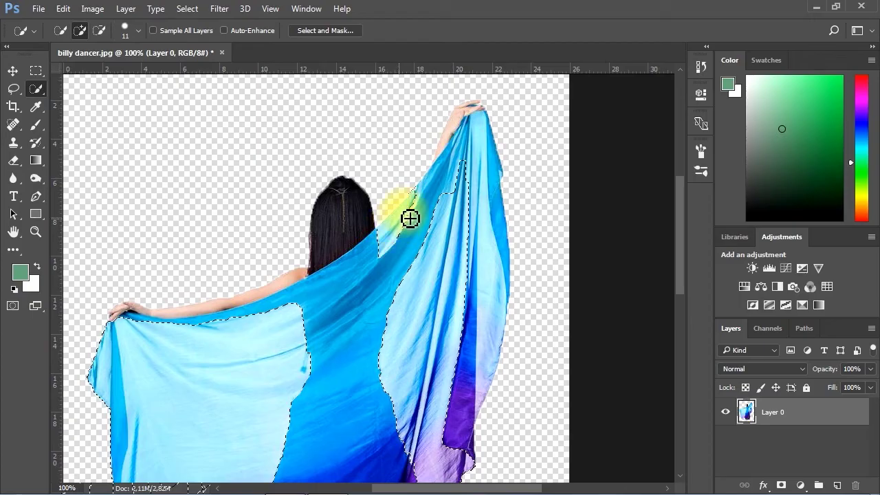
mouse_move(481, 226)
mouse_down()
mouse_move(419, 213)
mouse_move(421, 122)
mouse_move(420, 178)
mouse_move(433, 189)
mouse_move(434, 214)
mouse_move(405, 265)
mouse_move(423, 152)
mouse_move(413, 144)
mouse_move(402, 209)
mouse_up()
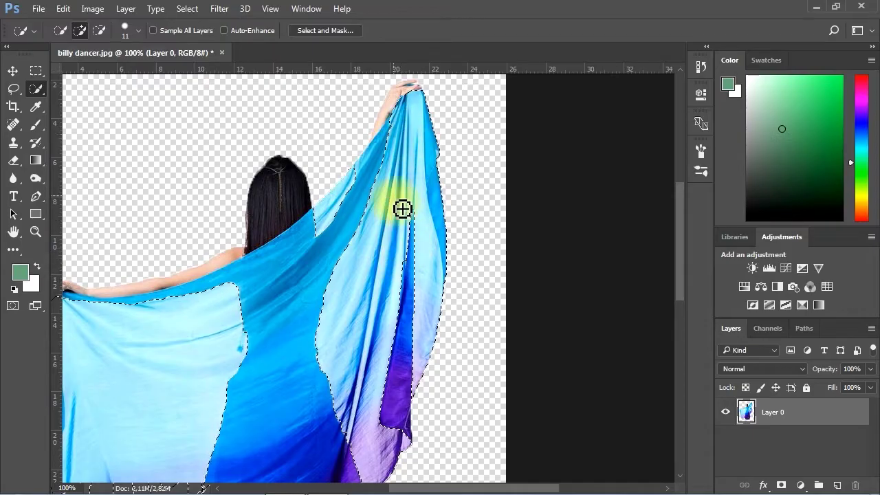
ctrl+click(341, 176)
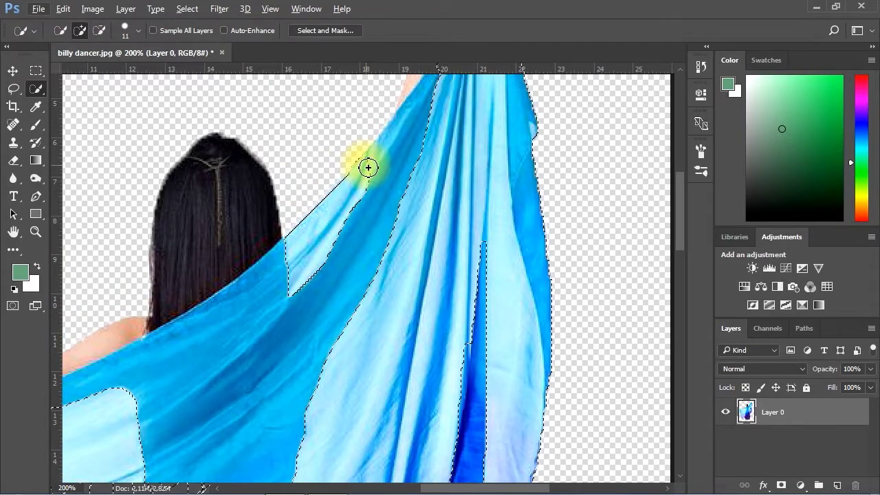
key(ctrl+minus)
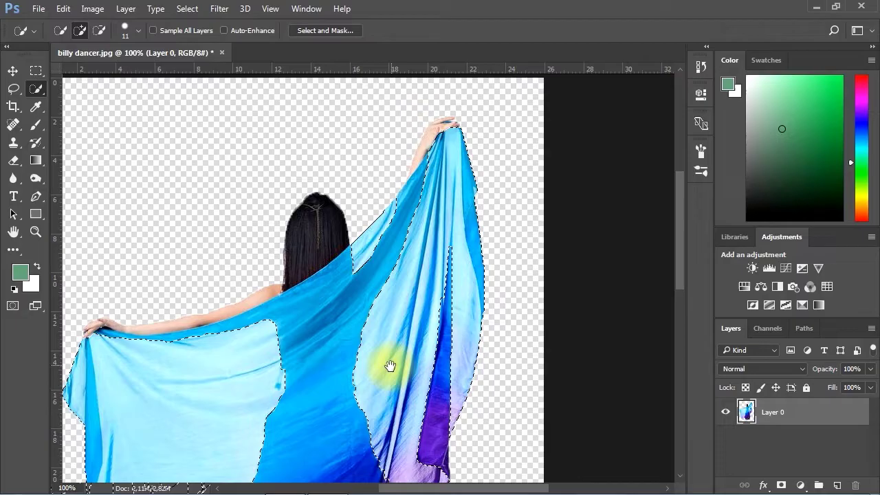
Cut the selected see-through veil and skirt areas out of Layer 0.
drag(393, 300, 446, 207)
alt+click(342, 290)
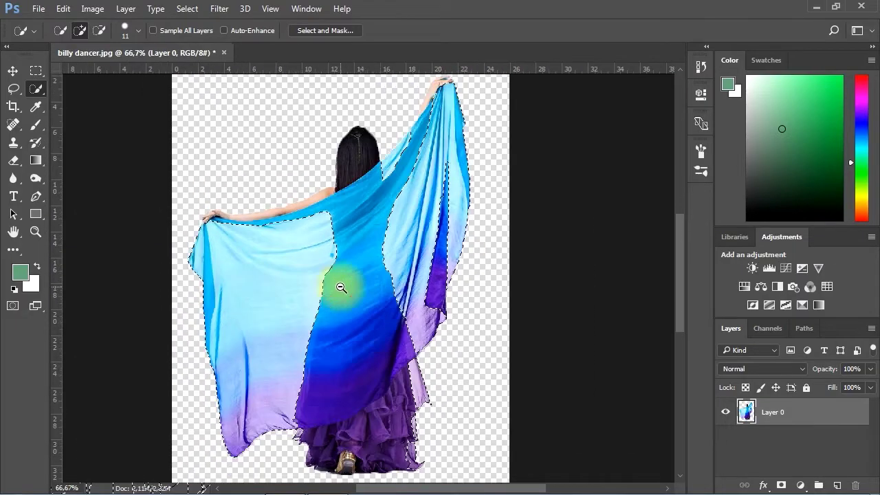
drag(368, 355, 373, 320)
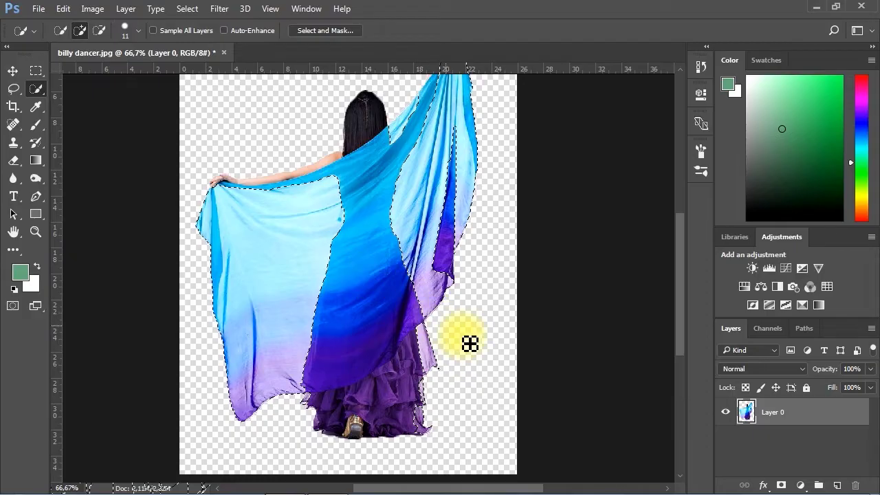
click(62, 9)
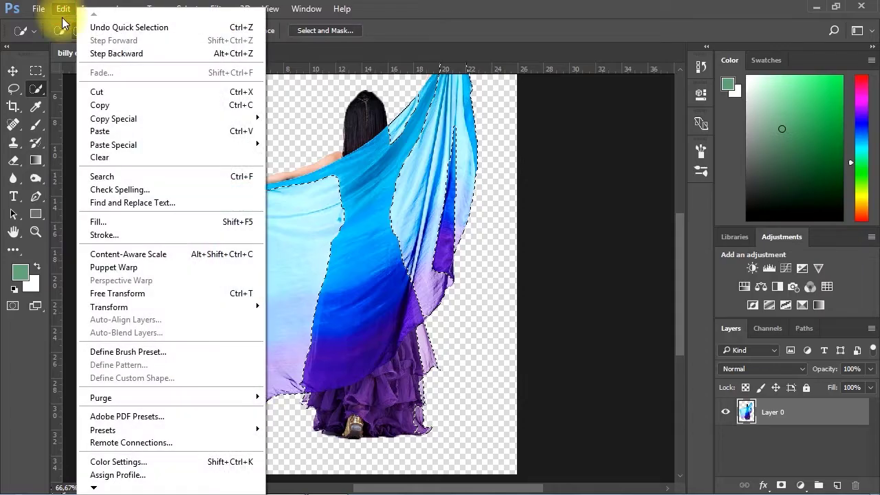
click(111, 93)
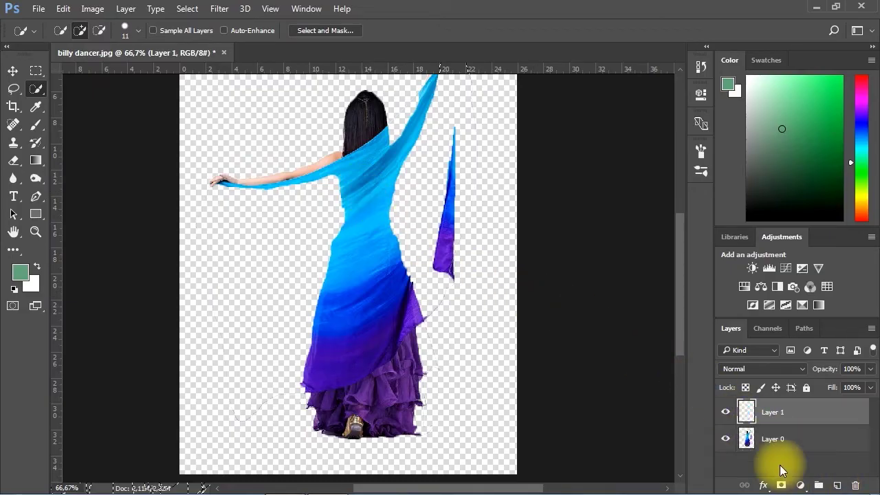
Add a new layer above Layer 0 and name it transparent.
double_click(772, 412)
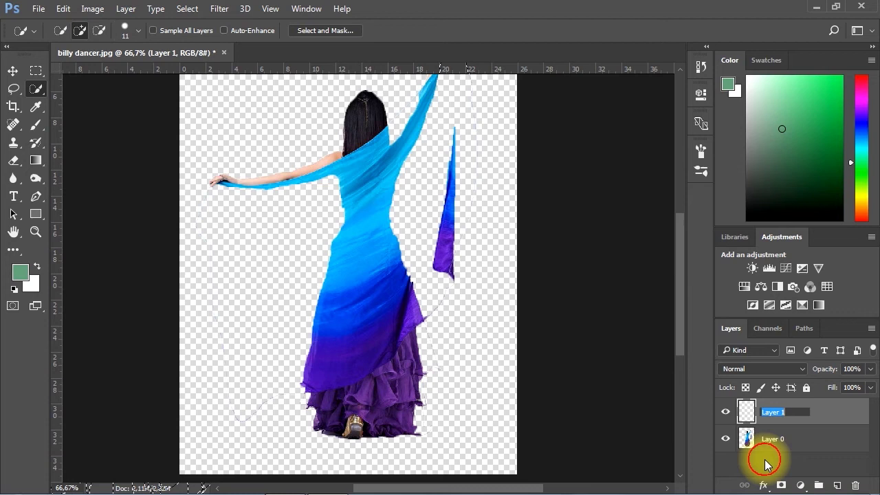
text(tran)
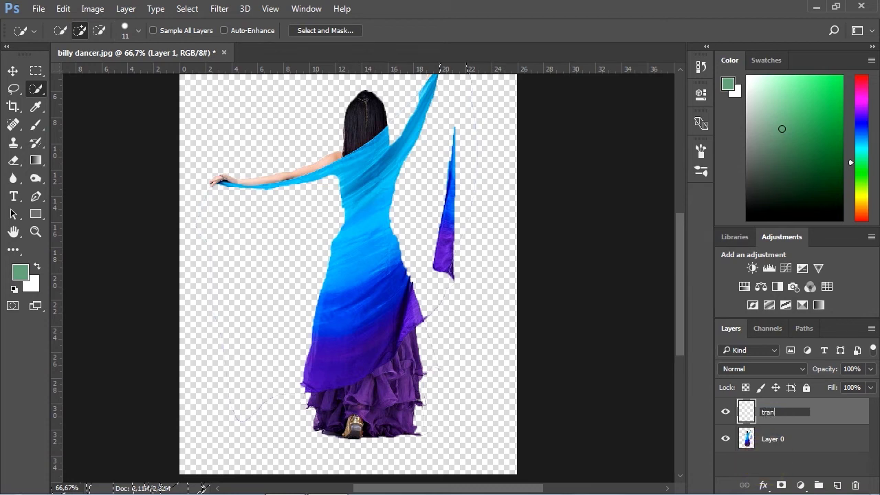
text(sparent)
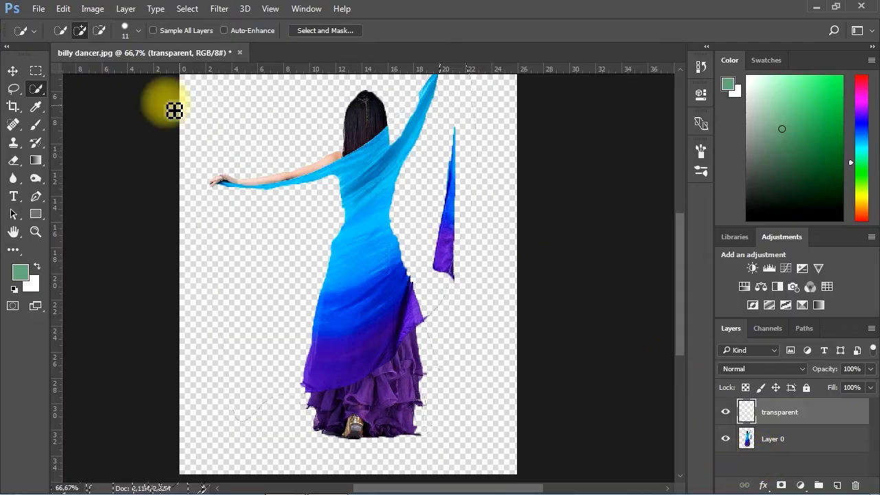
Paste the cut fabric in place on the transparent layer.
click(64, 9)
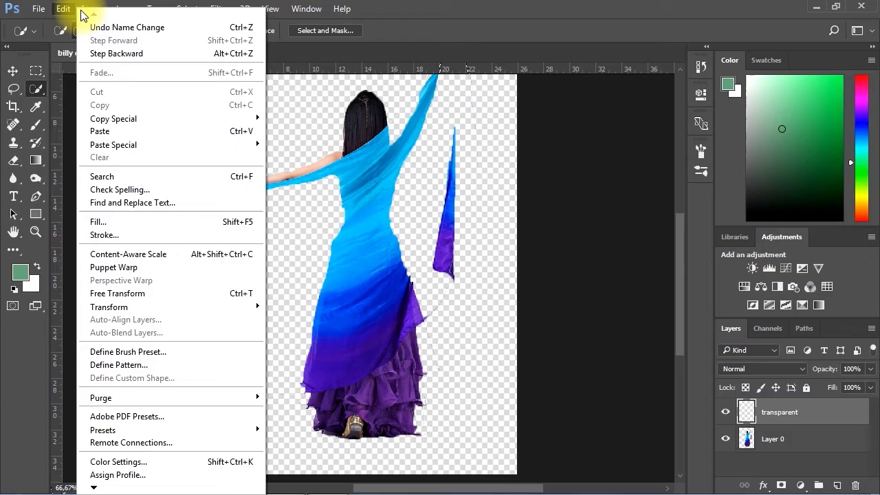
mouse_move(133, 150)
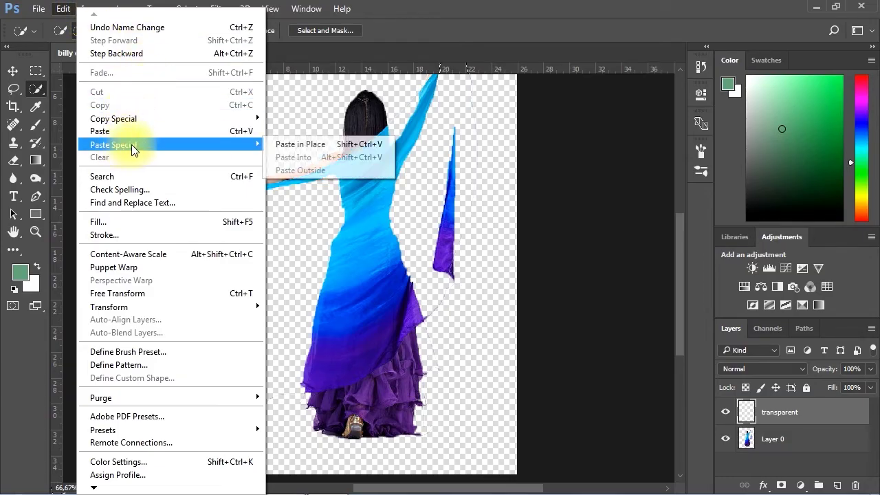
click(328, 144)
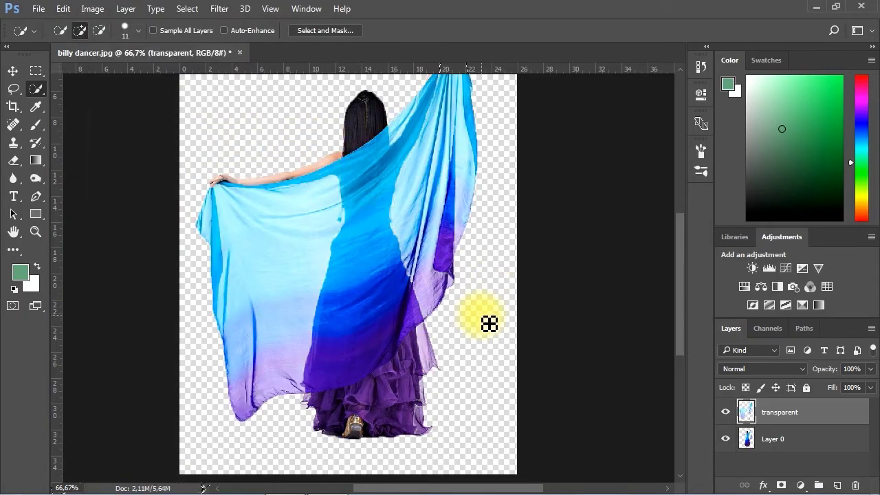
Switch to the tutorial folder in Windows Explorer and place taj-mahal.jpg into the billy dancer.jpg document in Photoshop.
drag(365, 226, 354, 242)
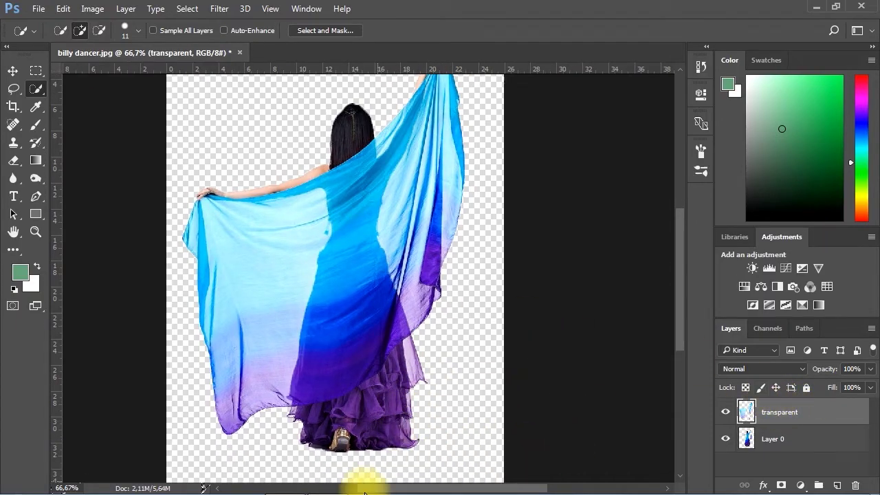
mouse_move(352, 481)
click(290, 488)
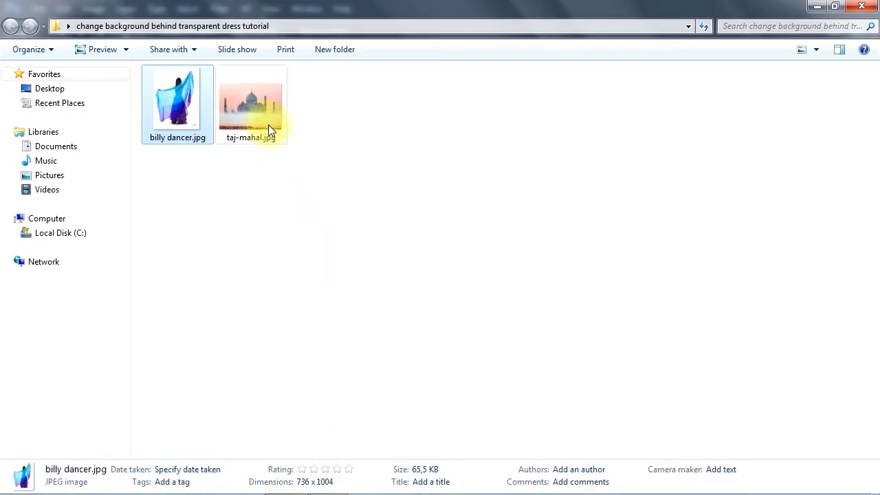
click(244, 102)
drag(245, 102, 382, 289)
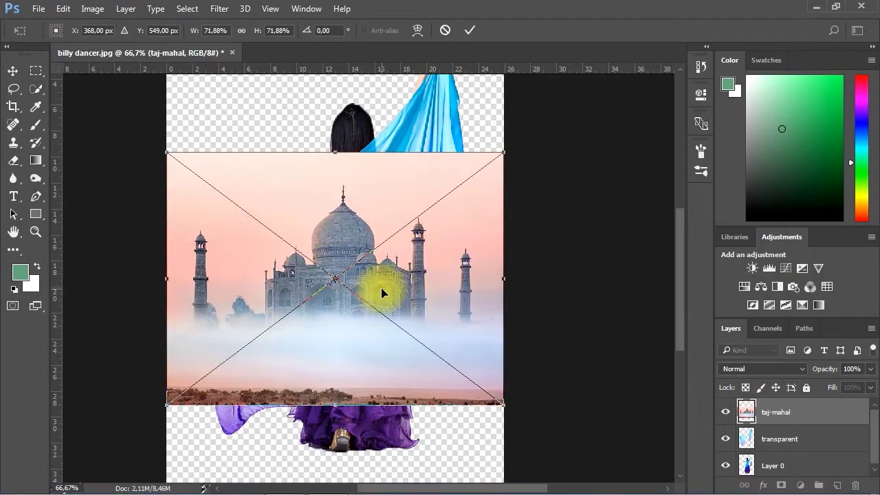
Scale the placed Taj Mahal image to about 158% to fill the canvas, shift it toward the right edge, and apply the transform.
drag(482, 214, 609, 33)
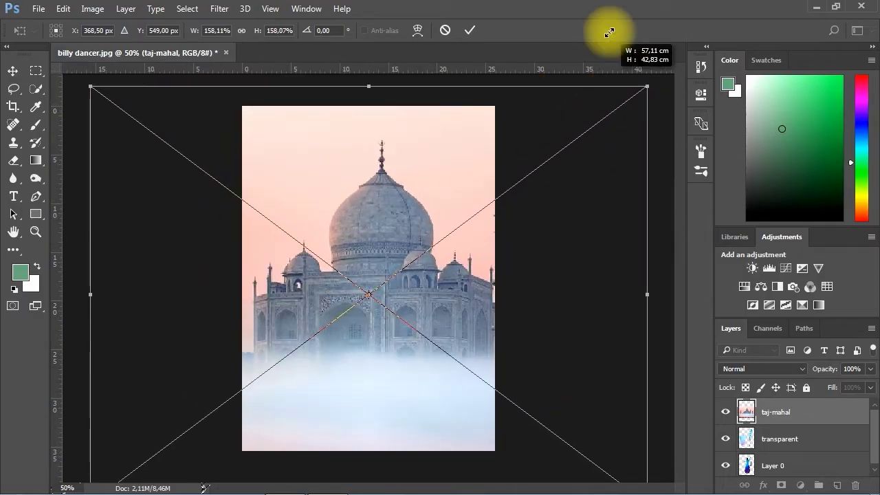
drag(369, 170, 424, 172)
key(Return)
key(w)
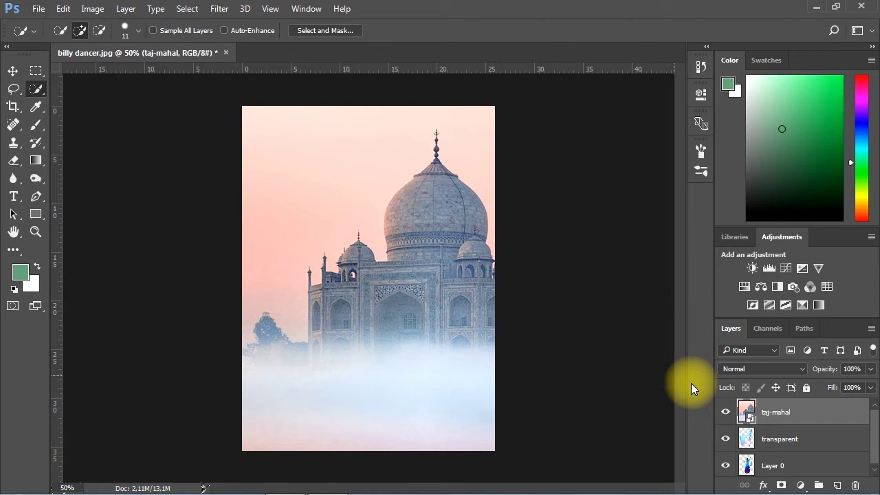
Move the transparent layer and Layer 0 together above the taj-mahal layer in the stack.
click(778, 440)
drag(780, 441, 778, 410)
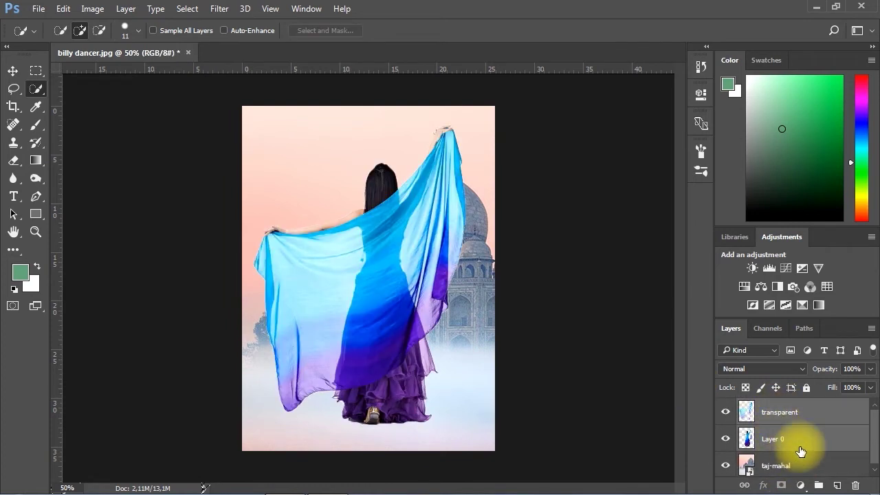
Set the opacity of the transparent layer to 75%.
click(801, 440)
click(791, 412)
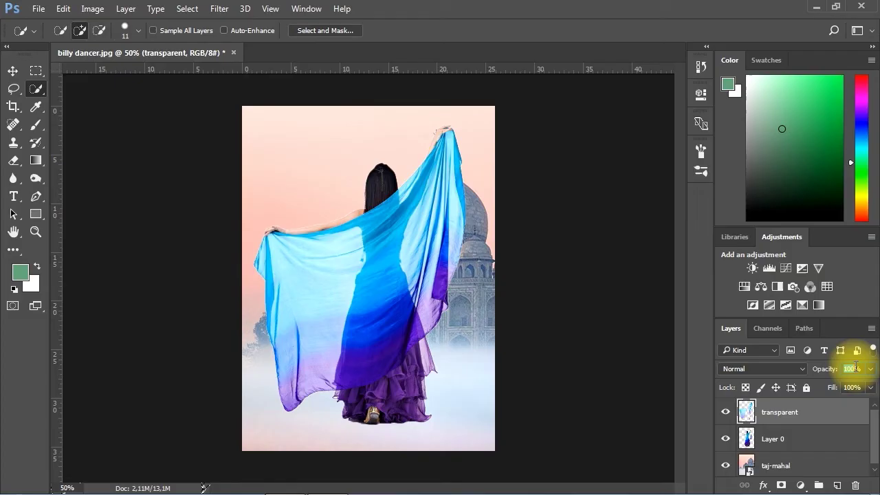
text(75)
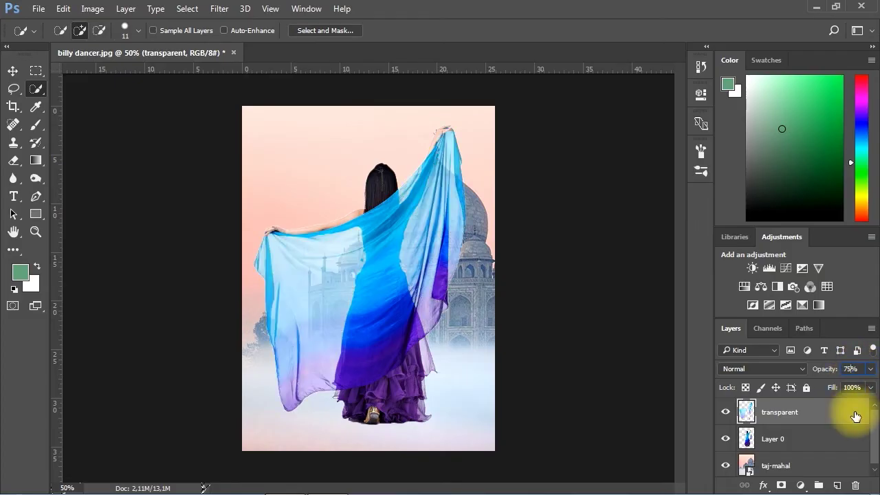
Reposition the Taj Mahal background to the left so the dome sits behind the dancer's head and extended arm.
key(ctrl+plus)
key(v)
drag(524, 309, 366, 289)
alt+click(346, 313)
drag(472, 300, 440, 395)
scroll(395, 309, up, 1)
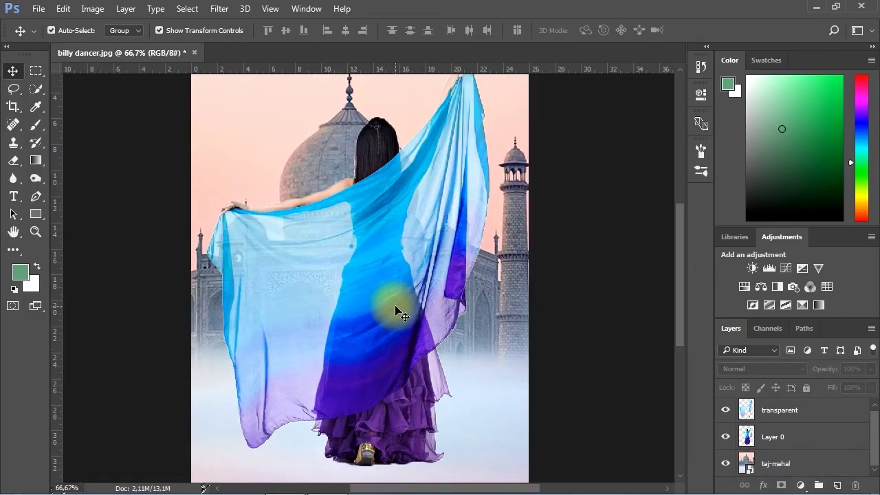
scroll(386, 314, down, 1)
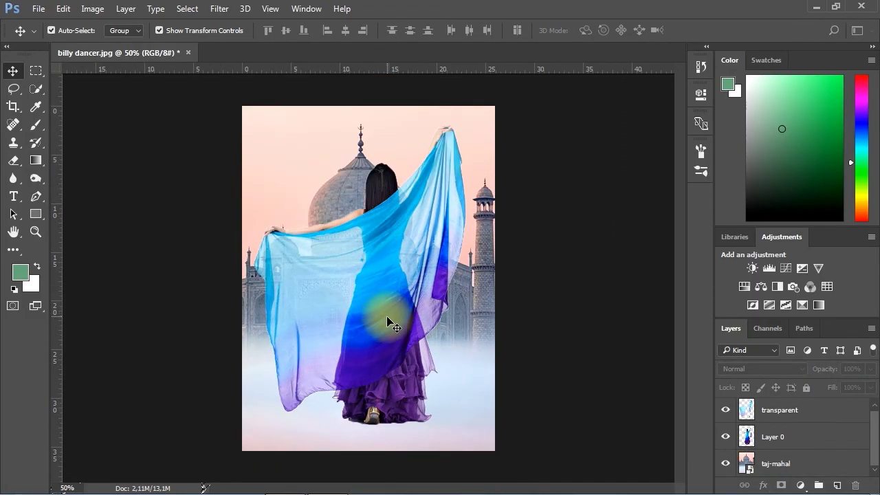